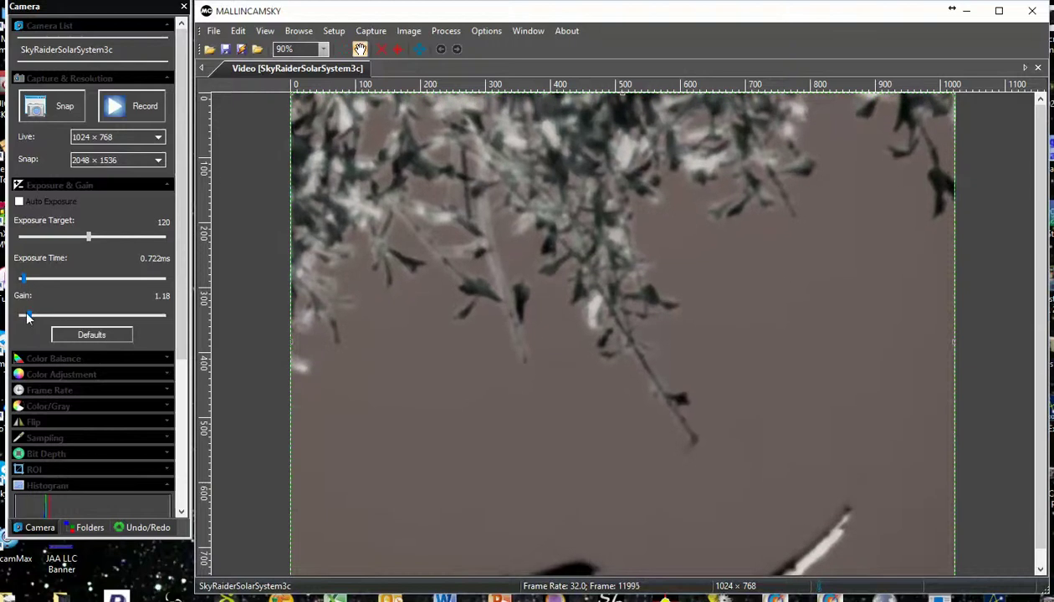
Lower the gain to 1.00 and enter an exact exposure time of 0.700 ms
left_click_drag(27, 316, 20, 316)
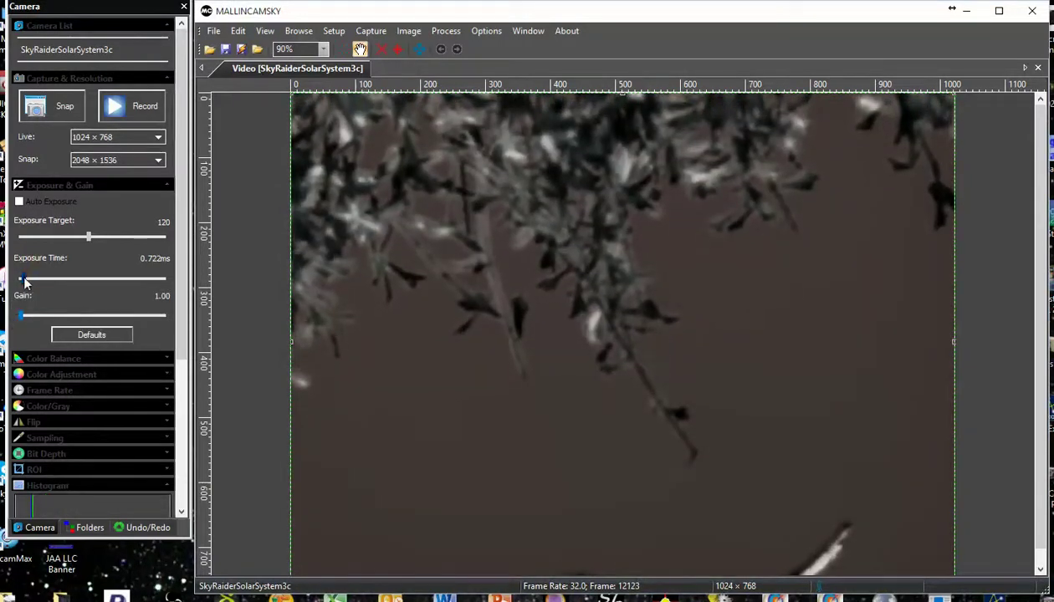
left_click_drag(25, 281, 20, 284)
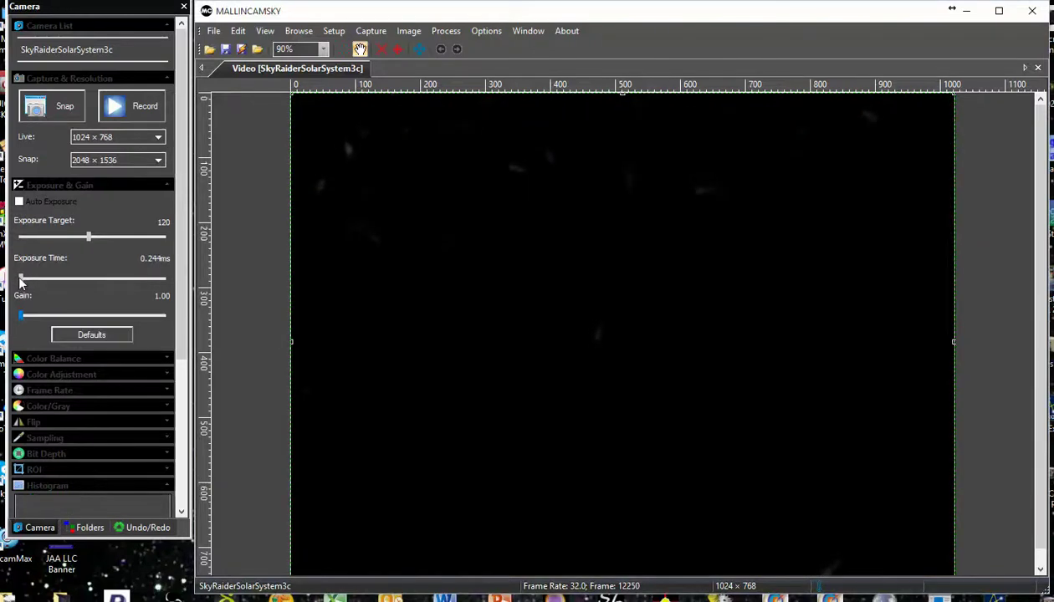
left_click_drag(22, 282, 24, 283)
left_click(144, 258)
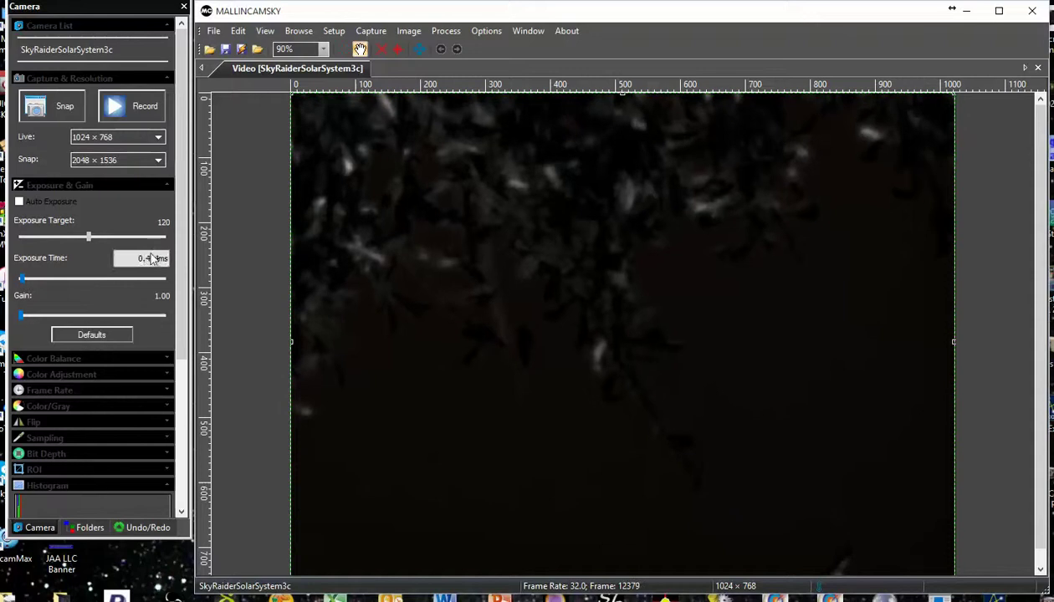
left_click(150, 259)
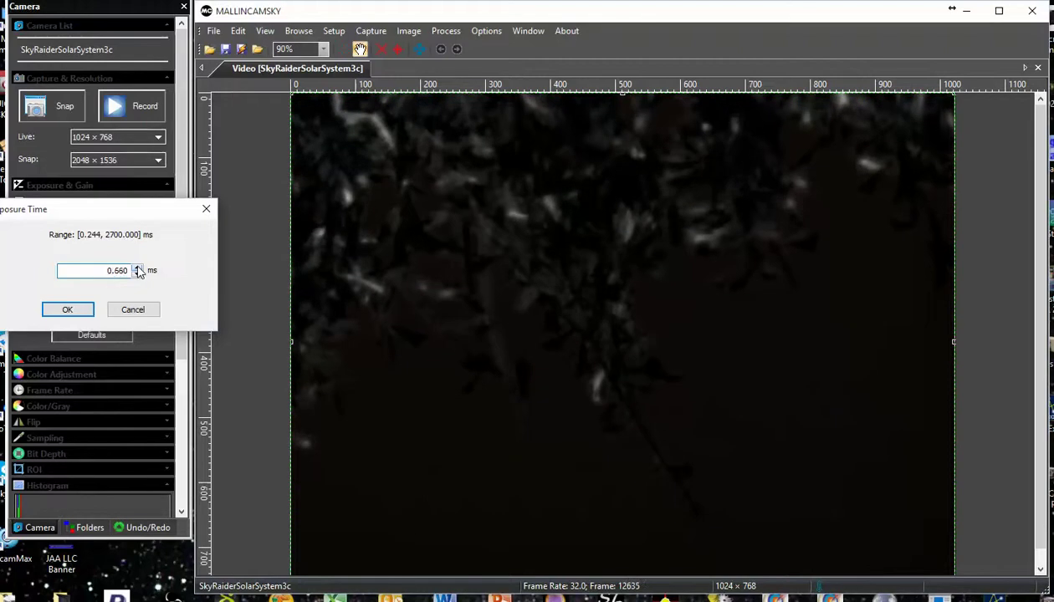
left_click(67, 309)
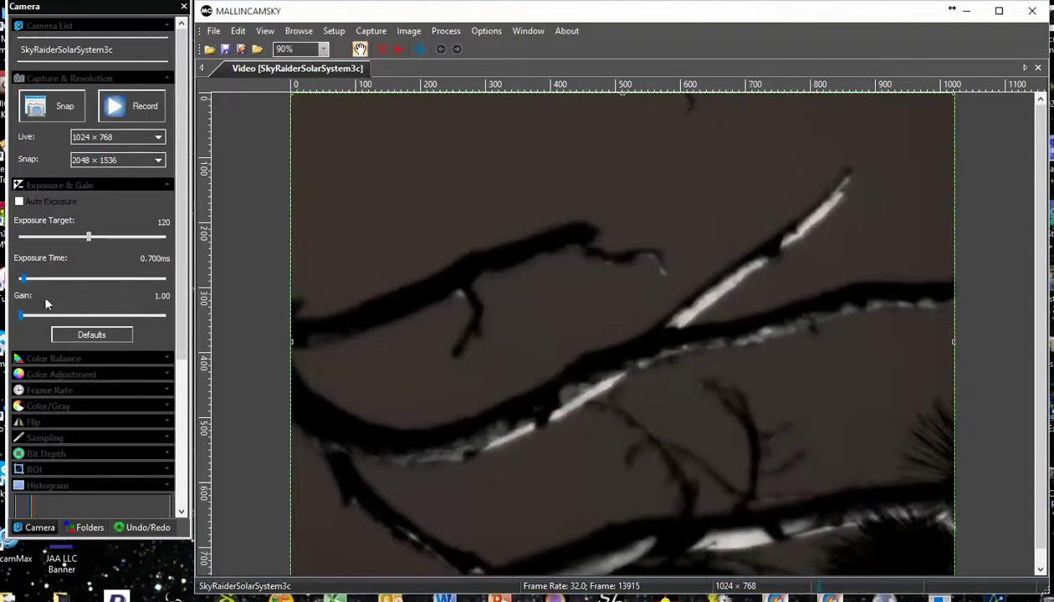
Drop the exposure to its shortest, then drag it back up to 0.897 ms
left_click(17, 283)
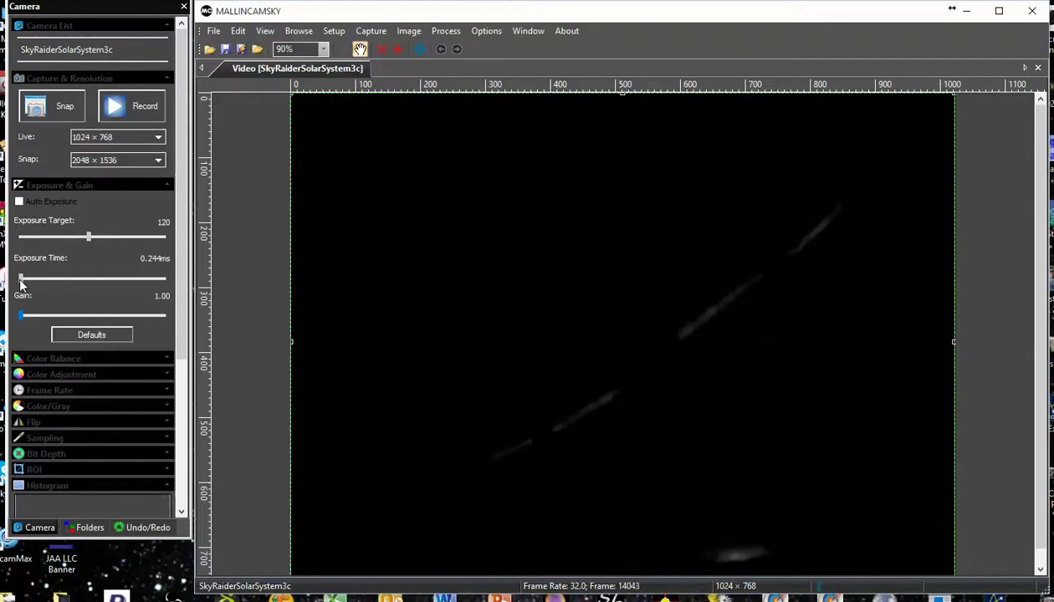
left_click_drag(24, 283, 24, 283)
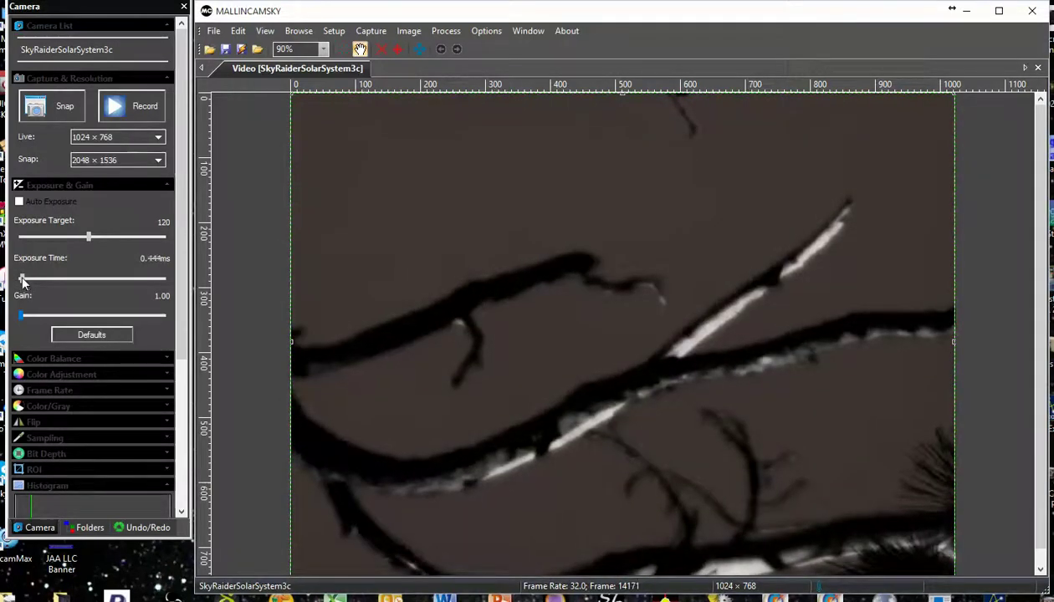
left_click_drag(24, 282, 25, 283)
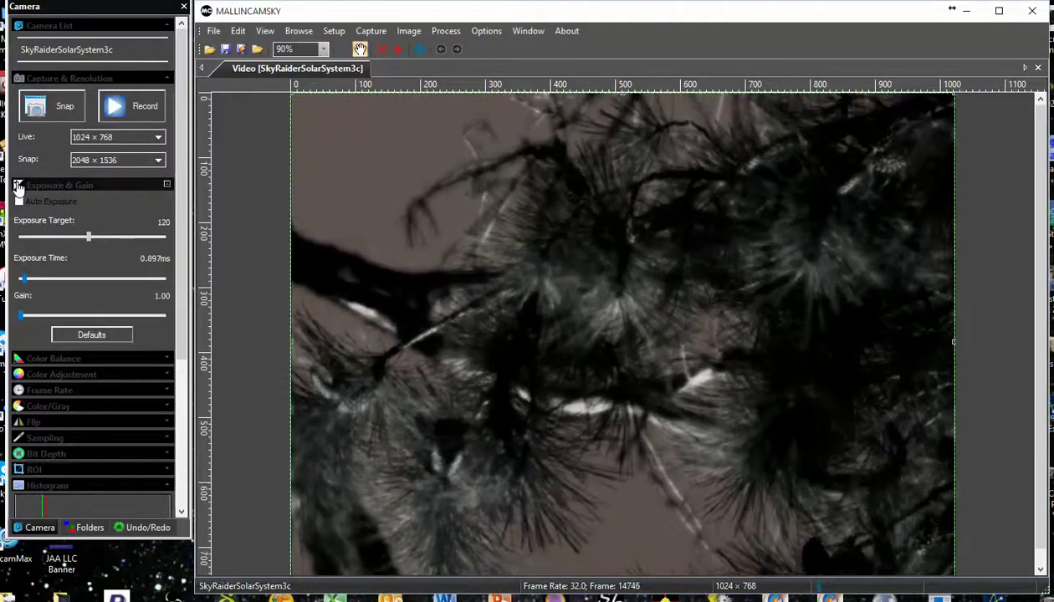
Run auto white balance, test a green boost, then rebalance to Red 0, Green 0, Blue -13
left_click(19, 186)
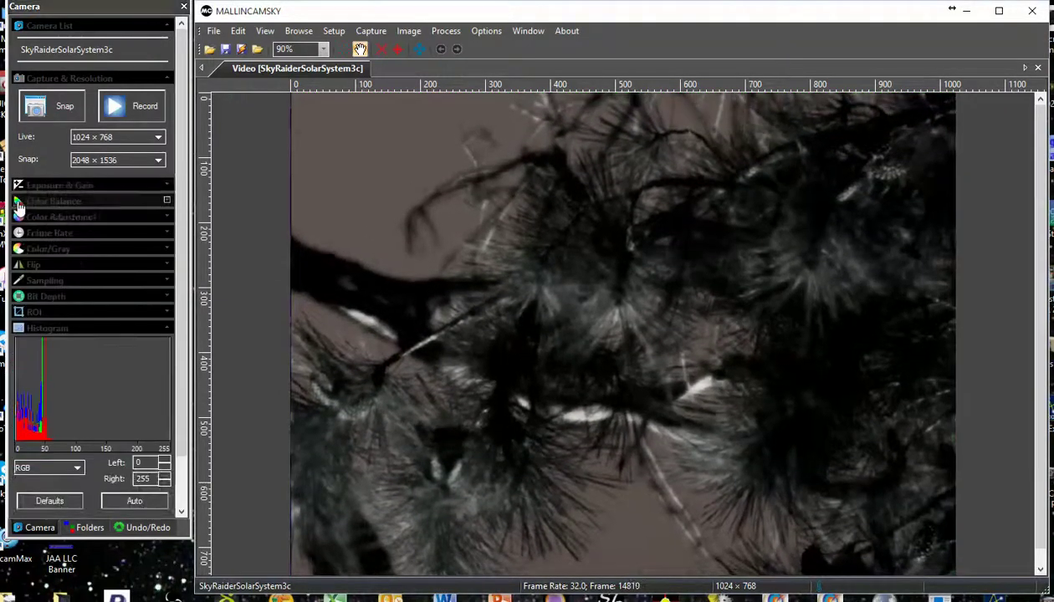
left_click(19, 204)
left_click(41, 331)
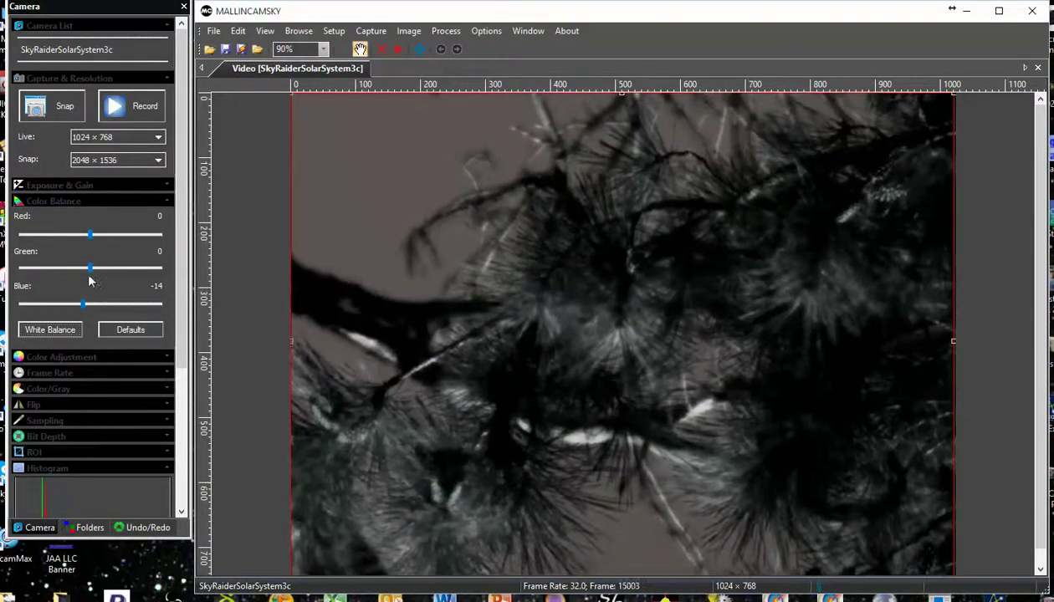
mouse_move(93, 268)
left_mouse_down()
mouse_move(127, 268)
mouse_move(92, 267)
left_mouse_up()
left_click(55, 329)
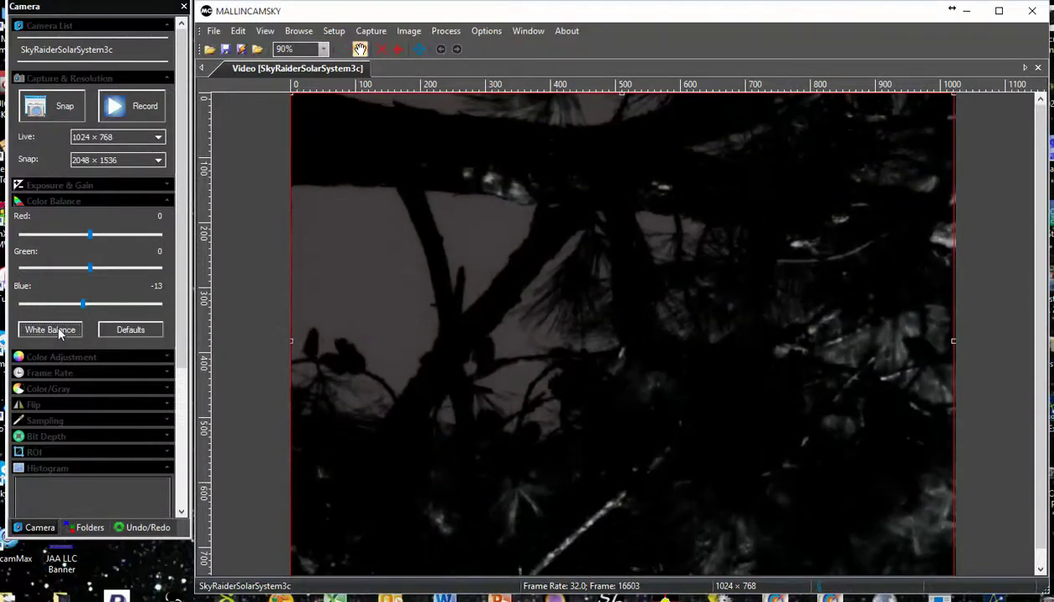
left_click(179, 370)
Reopen Exposure & Gain and drag the exposure time until it reads 1.344 ms
scroll(180, 335, "up", 5)
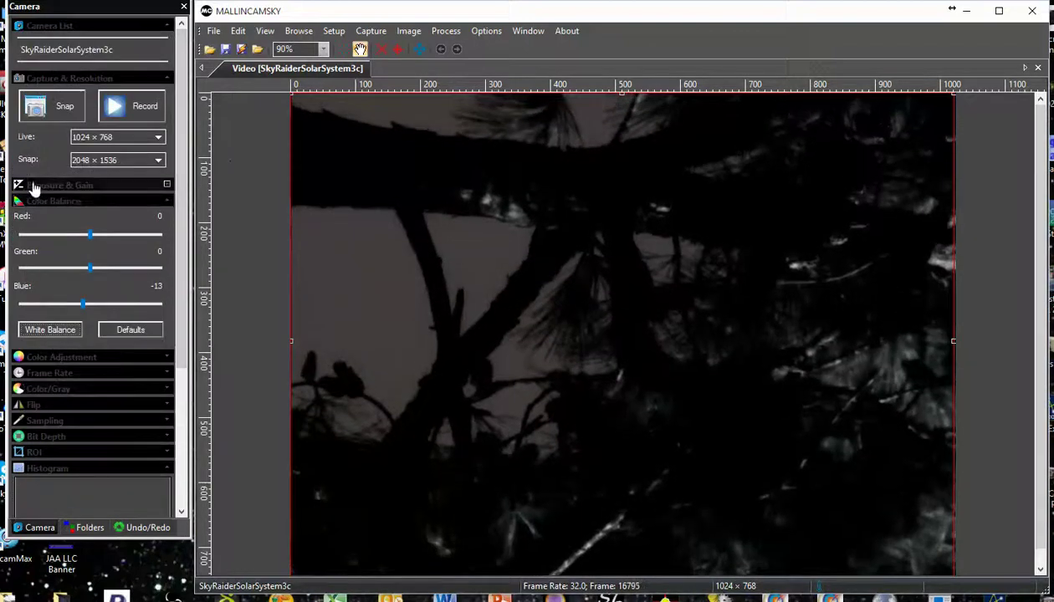
left_click(19, 188)
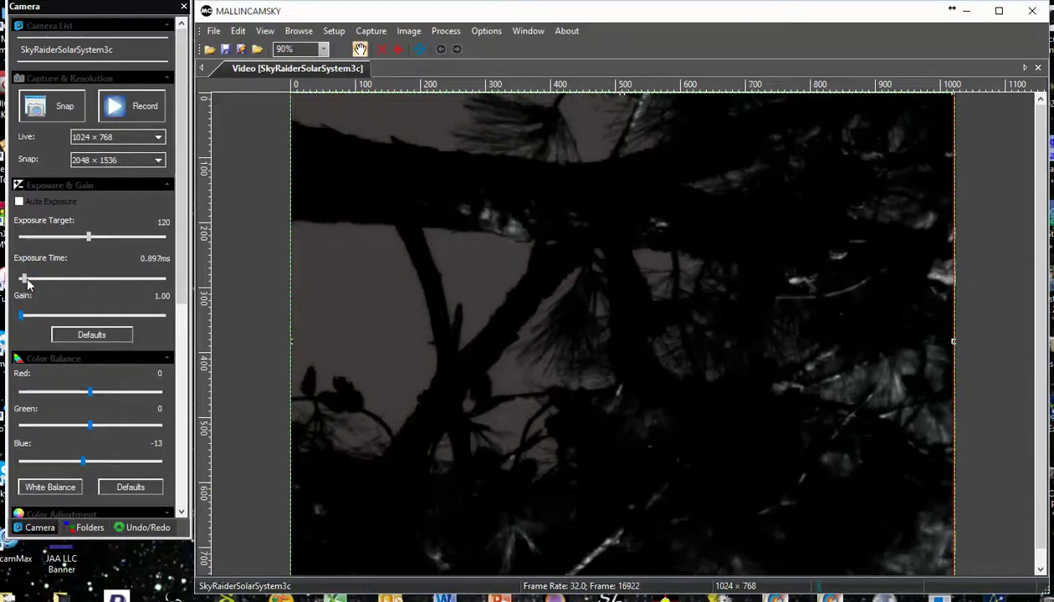
left_click_drag(27, 281, 31, 281)
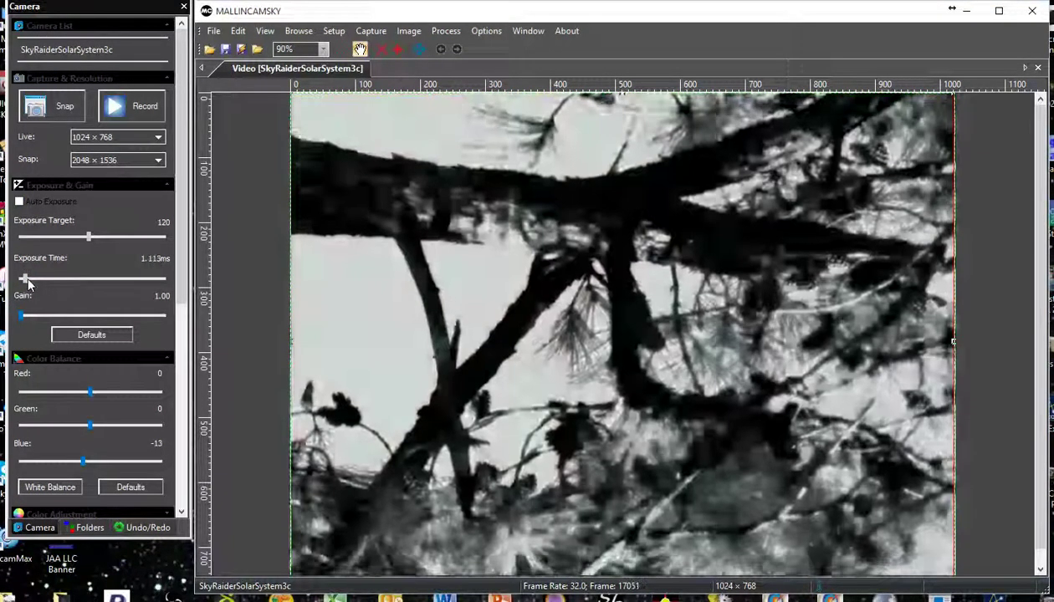
left_click_drag(31, 281, 29, 281)
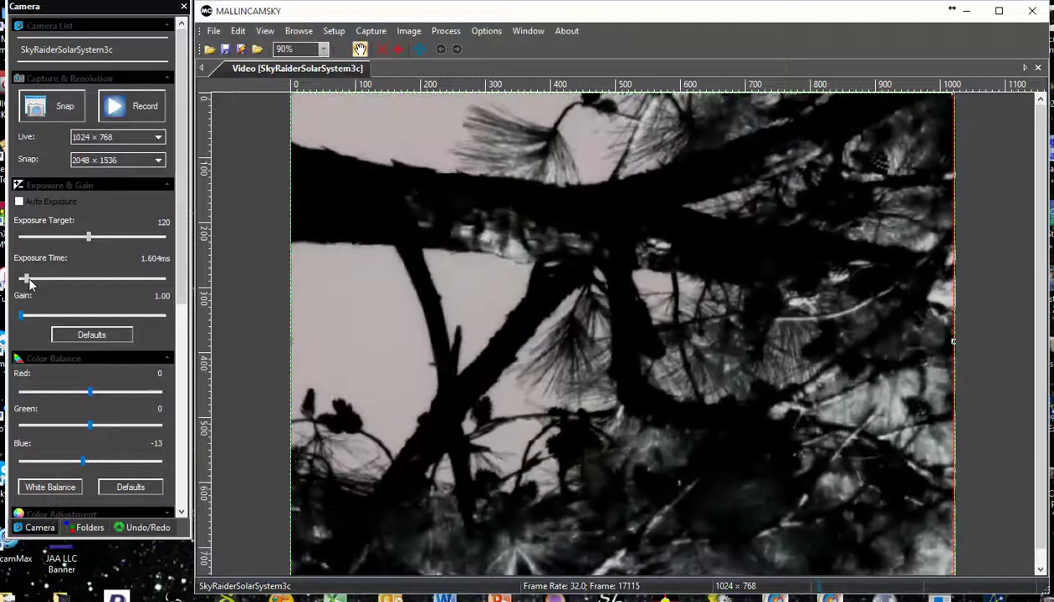
left_click_drag(30, 284, 31, 284)
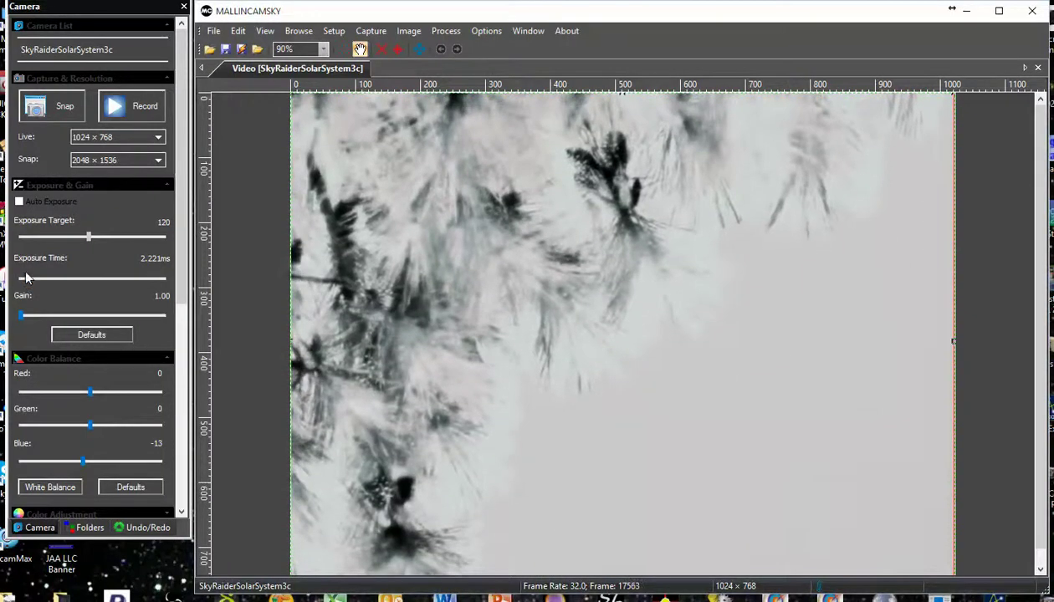
left_click_drag(28, 283, 26, 287)
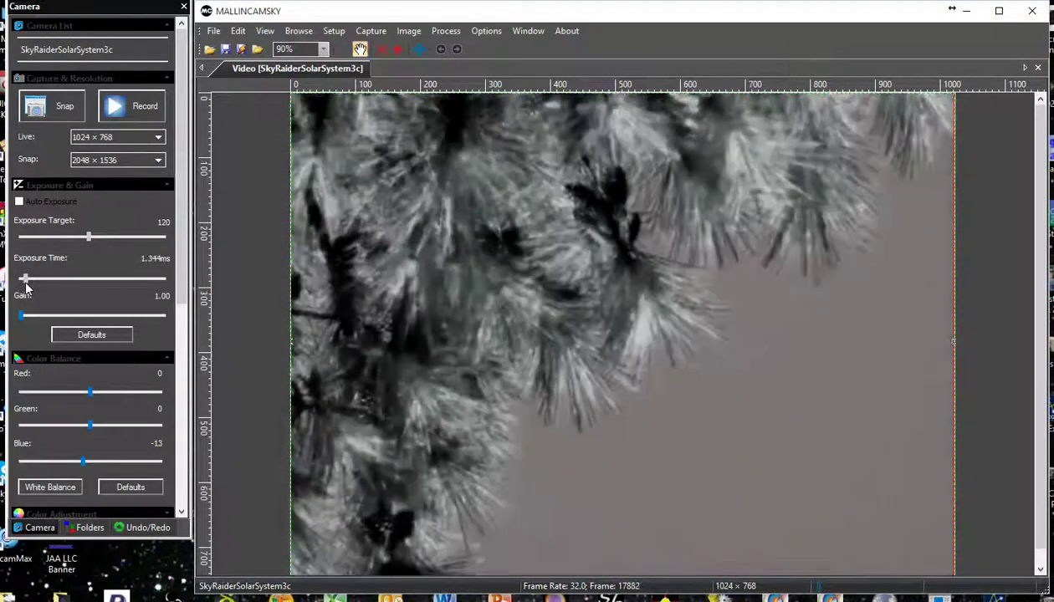
Rerun White Balance so the colours read Red -1, Green 0, Blue -15
left_click(50, 486)
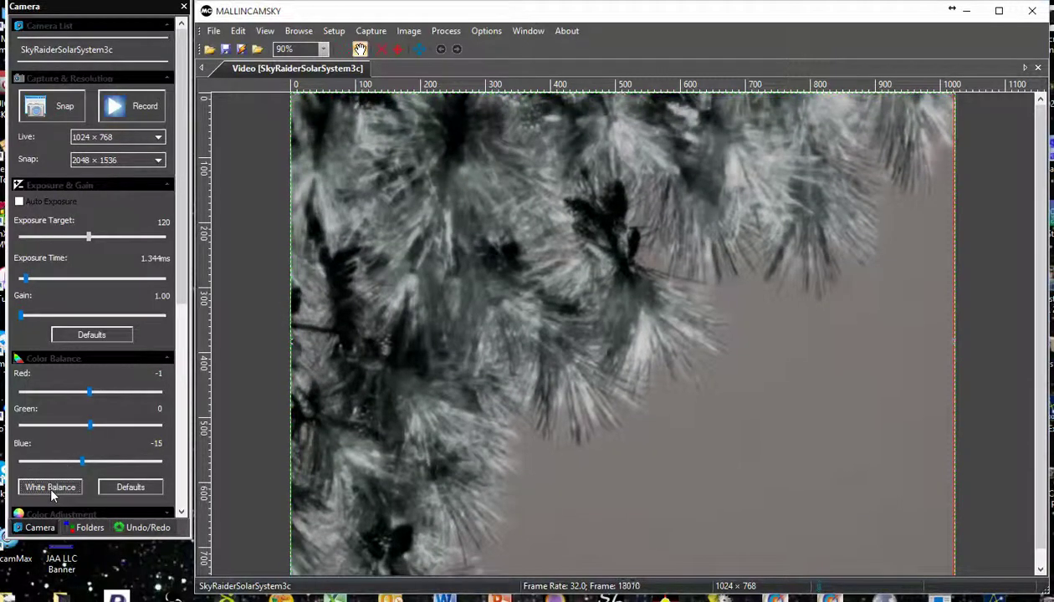